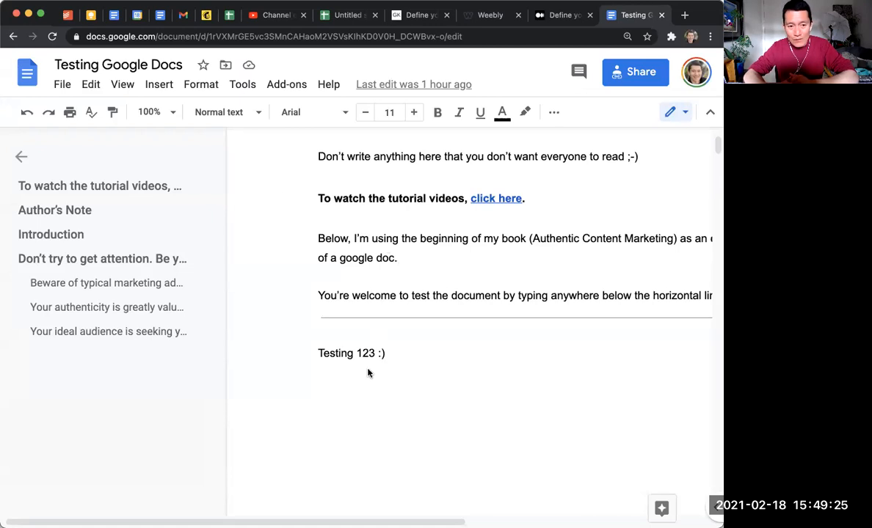
pyautogui.hscroll(3, 409, 399)
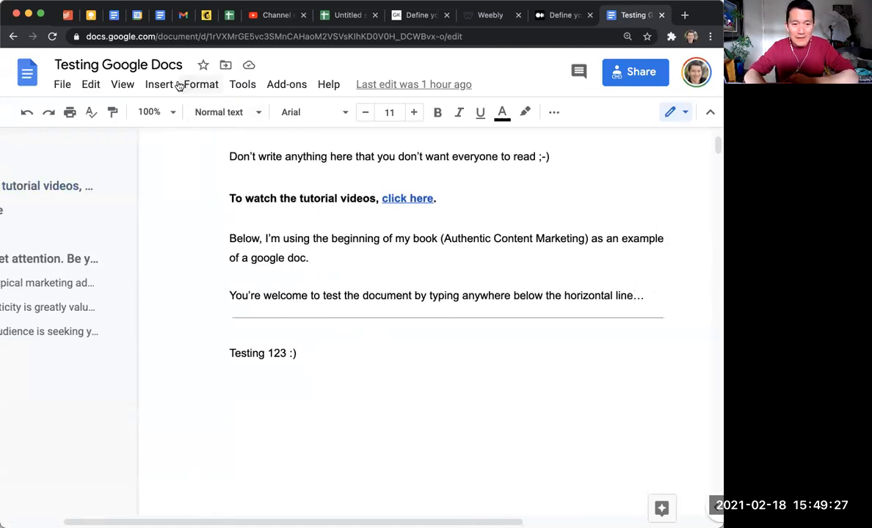
# Enable 'Display word count while typing' via Tools > Word count, showing 8126 characters.
pyautogui.click(243, 84)
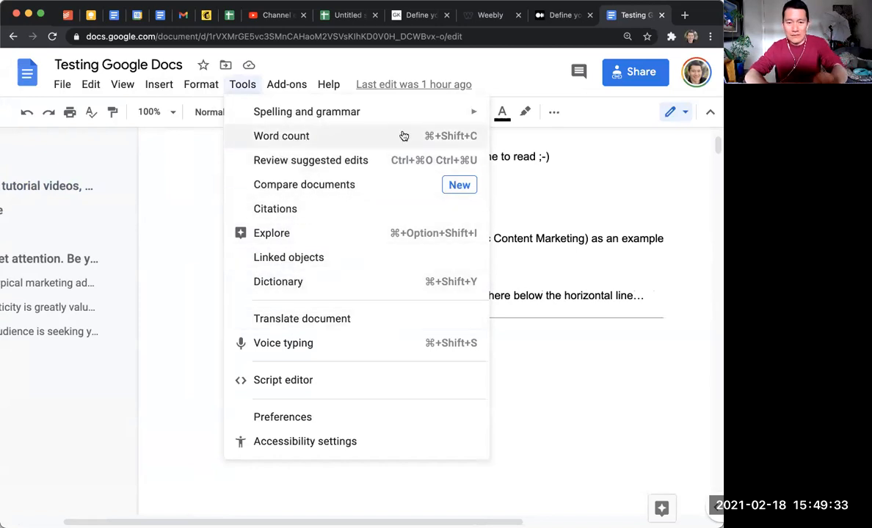
pyautogui.click(338, 139)
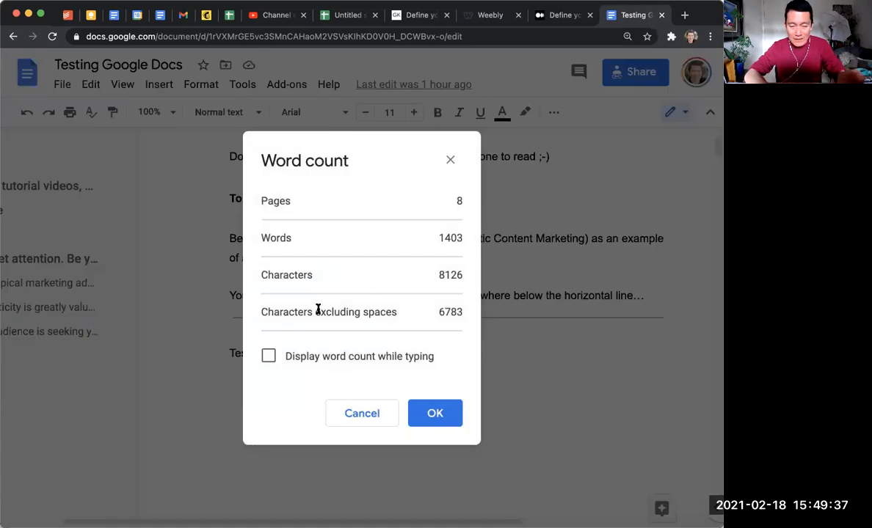
pyautogui.click(268, 357)
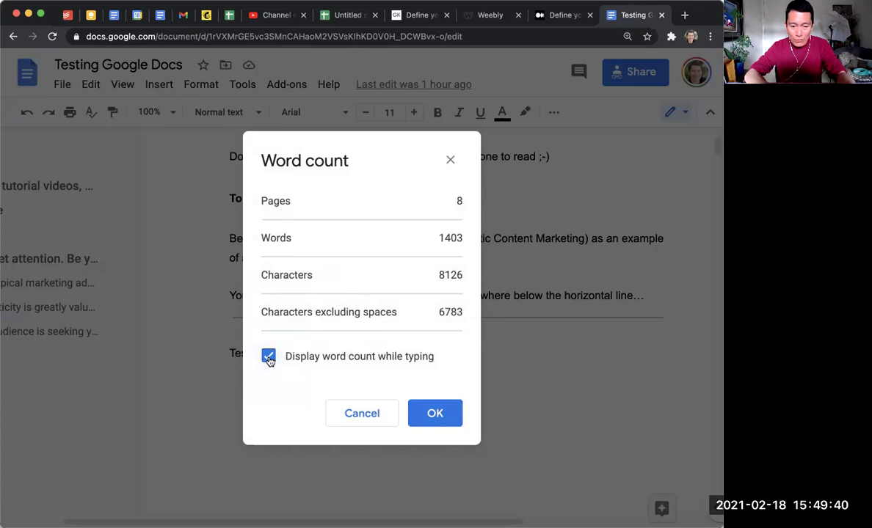
pyautogui.click(435, 413)
pyautogui.scroll(-1, 331, 381)
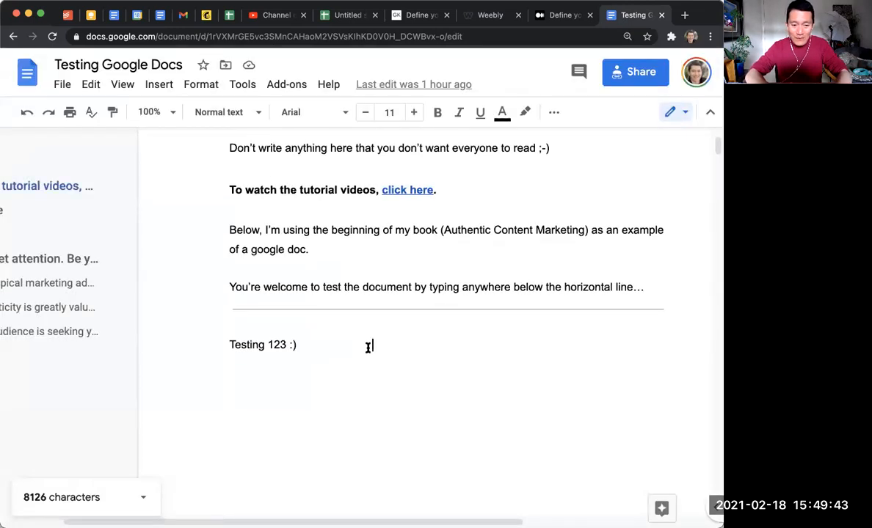
pyautogui.scroll(-5, 404, 330)
# Add test text on page 2 and switch the live badge to words, now reading 1411.
pyautogui.click(230, 458)
pyautogui.write('Djskla')
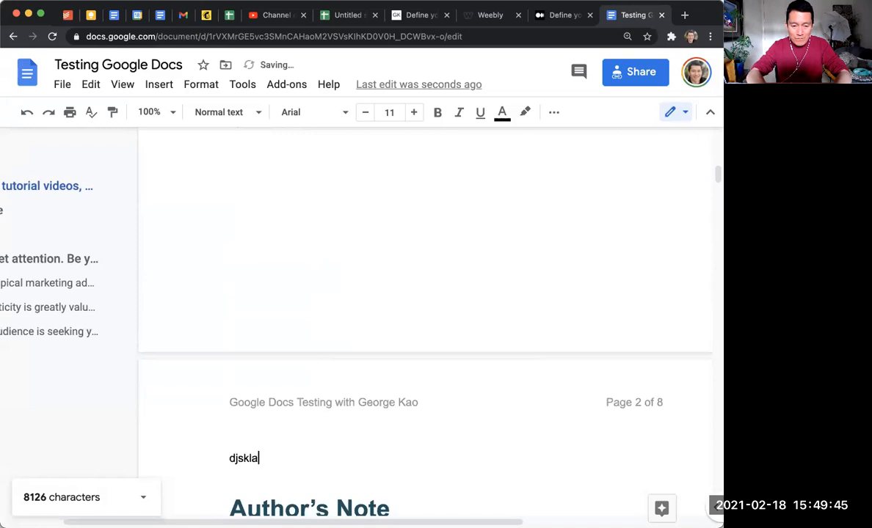
pyautogui.write('djlksa jjl  dsa da')
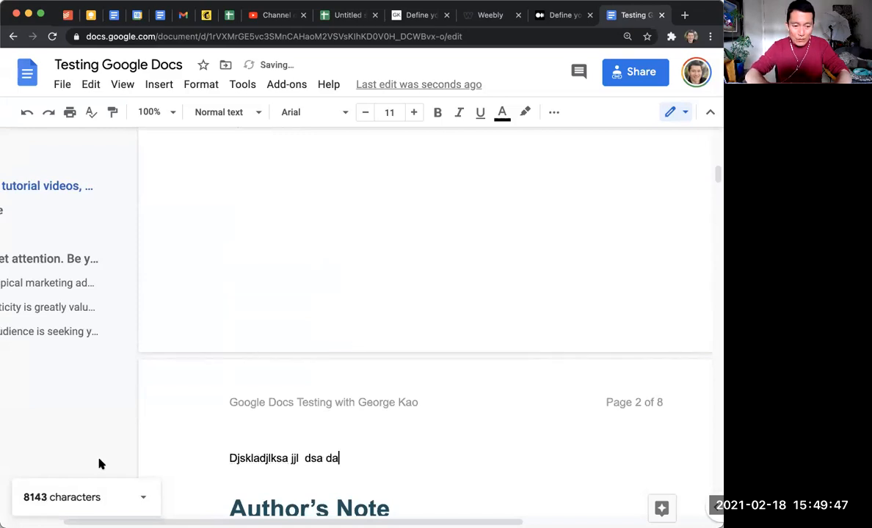
pyautogui.click(93, 505)
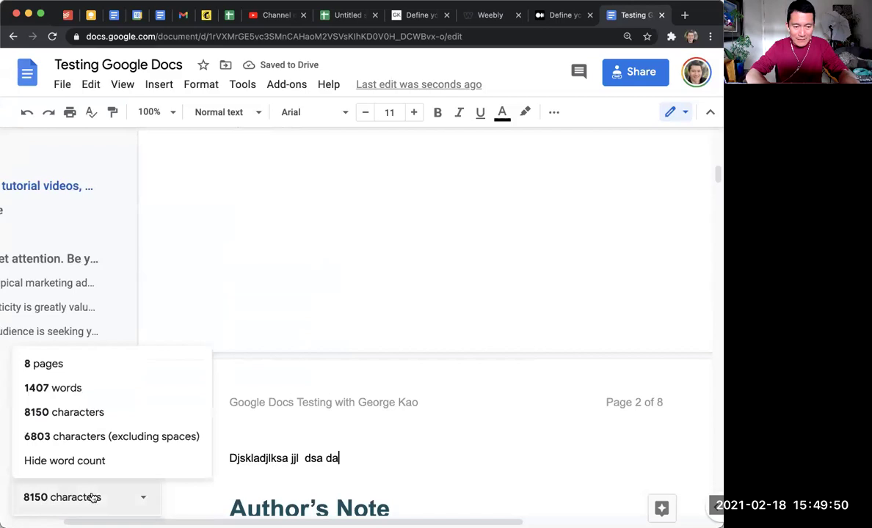
pyautogui.click(81, 390)
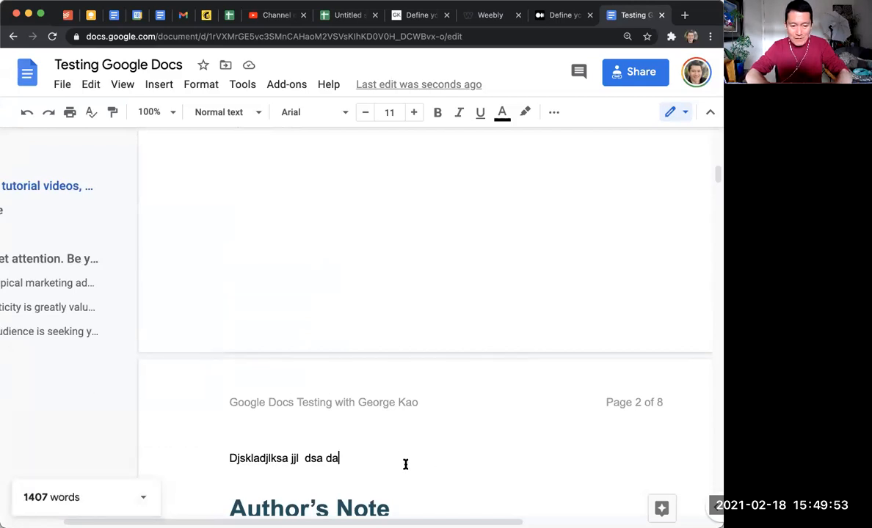
pyautogui.write("'")
pyautogui.press('Return')
pyautogui.write('Dsa dsa')
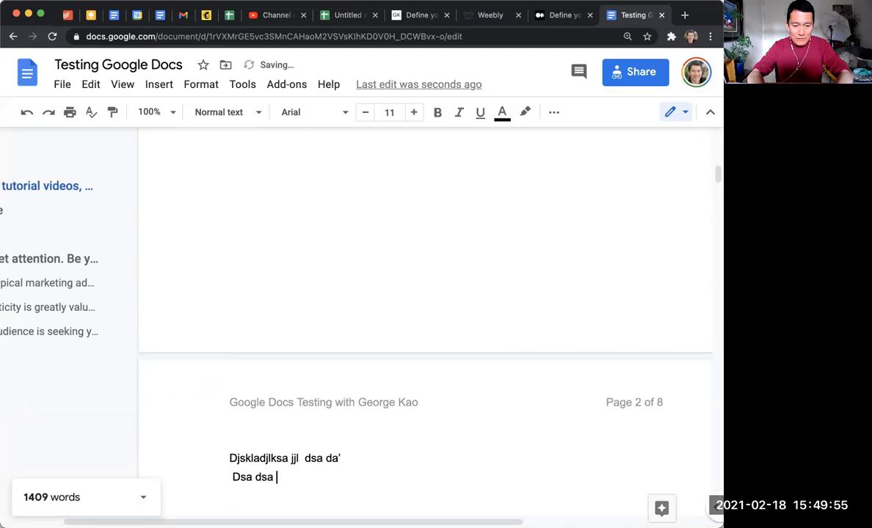
pyautogui.write(' dsadsakl; dksa')
pyautogui.click(121, 499)
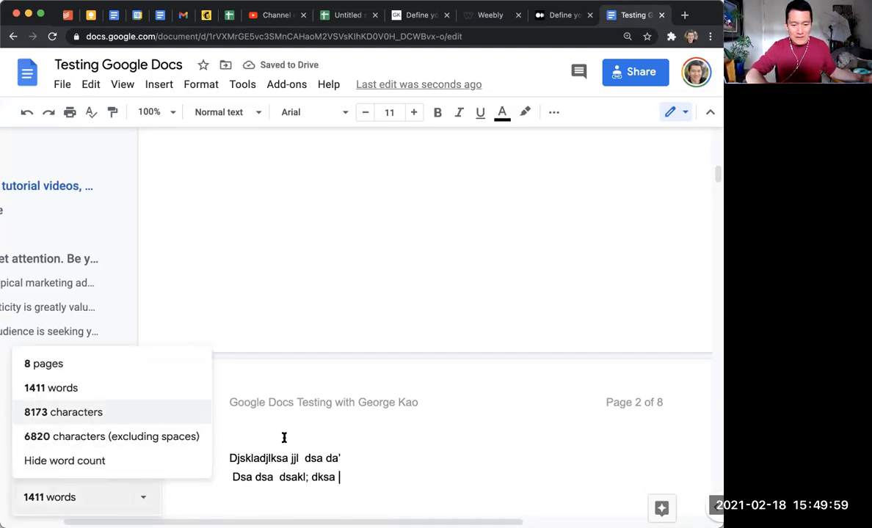
pyautogui.click(363, 470)
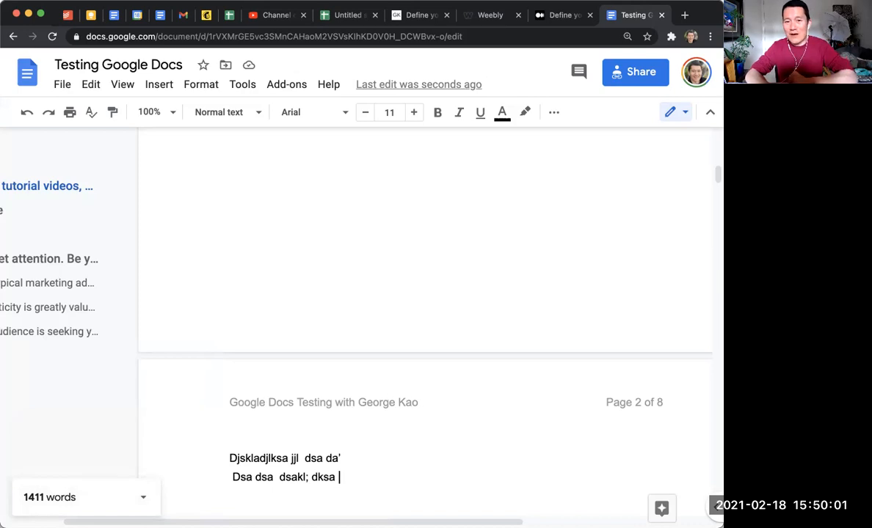